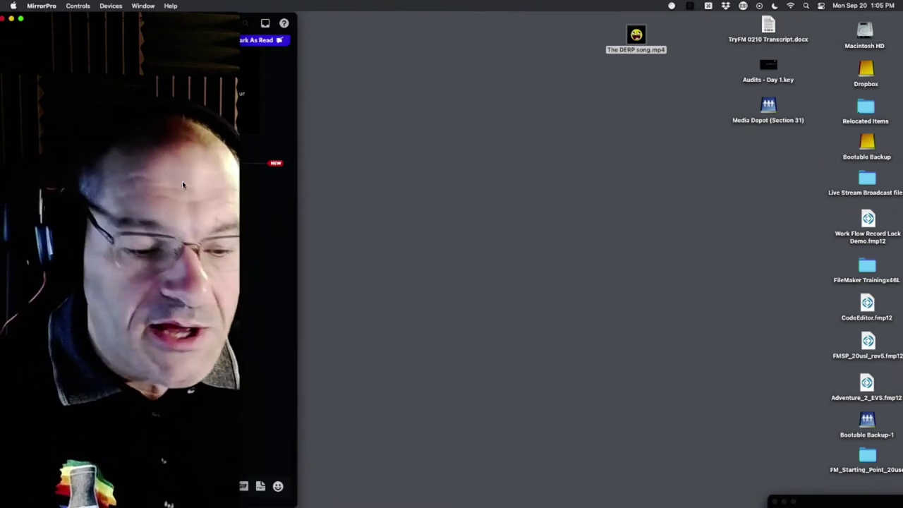
Step: Switch to the FMTraining.TV site in Safari and view its live training schedule and FileMaker courses
key("super+Tab")
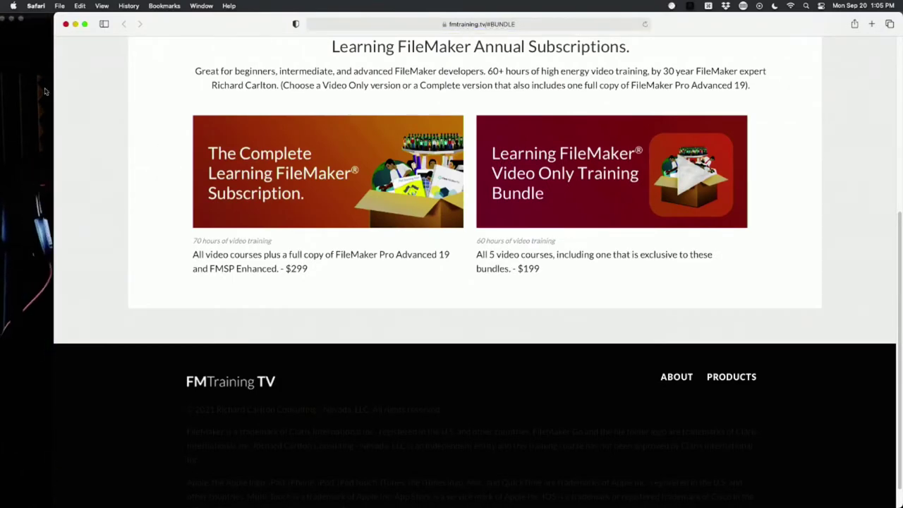
key("super+Tab")
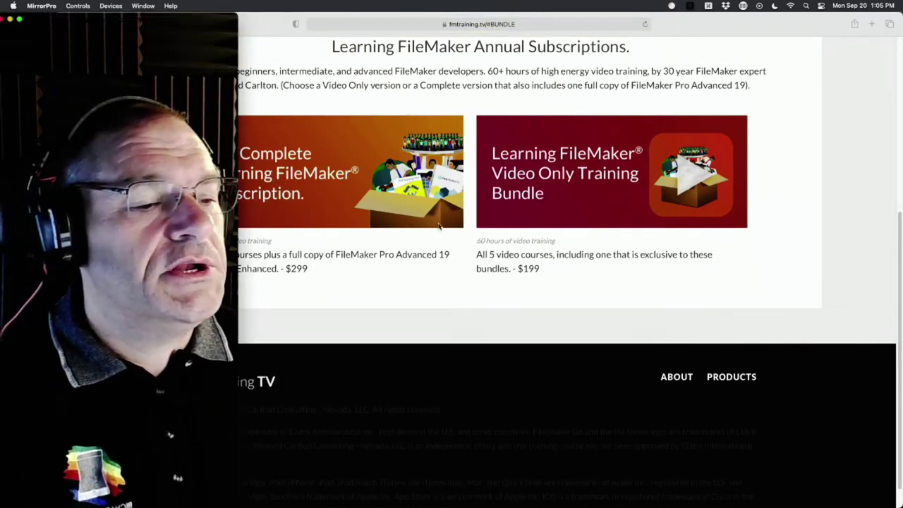
key("super+Tab")
scroll(433, 236, "up", 5)
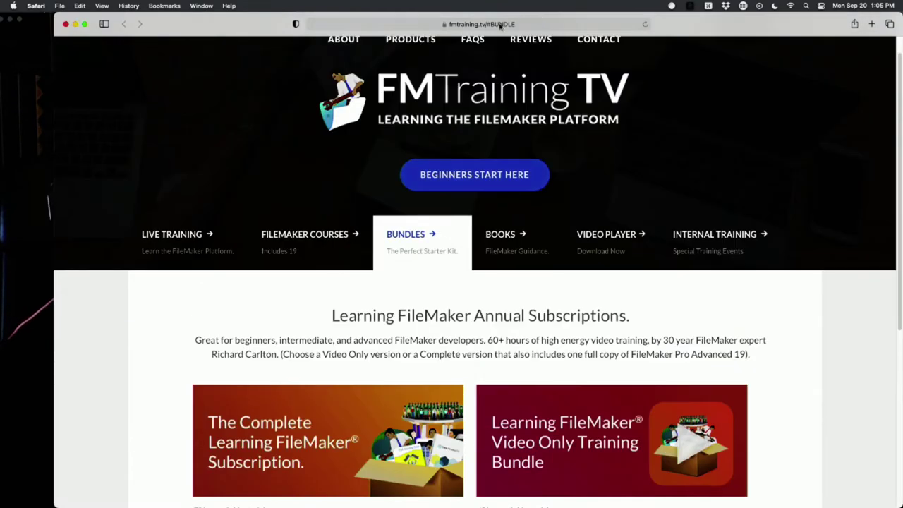
left_click(210, 236)
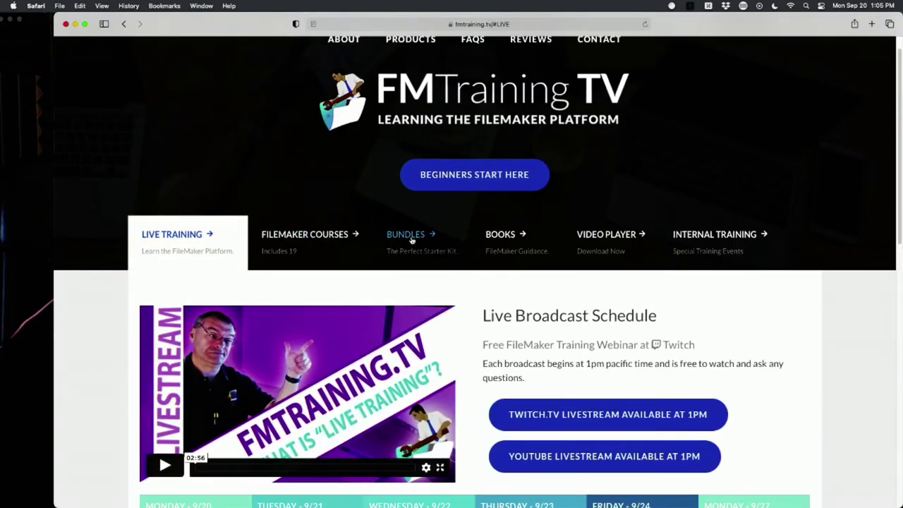
left_click(323, 243)
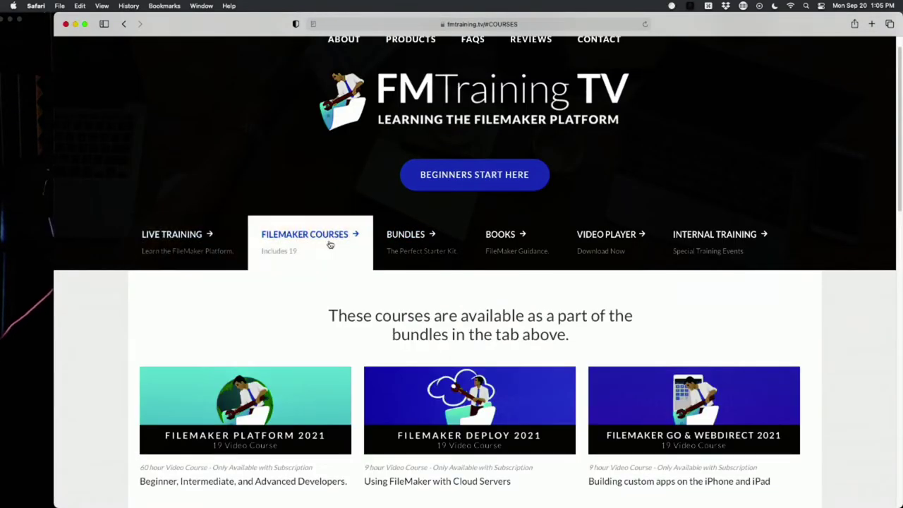
scroll(356, 322, "down", 2)
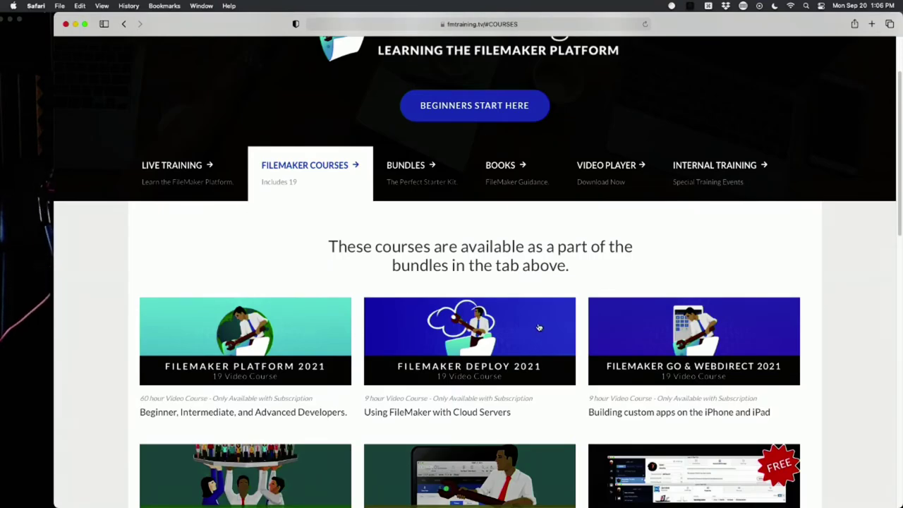
Step: Show the training site's bundles with the annual subscription offers
left_click(42, 257)
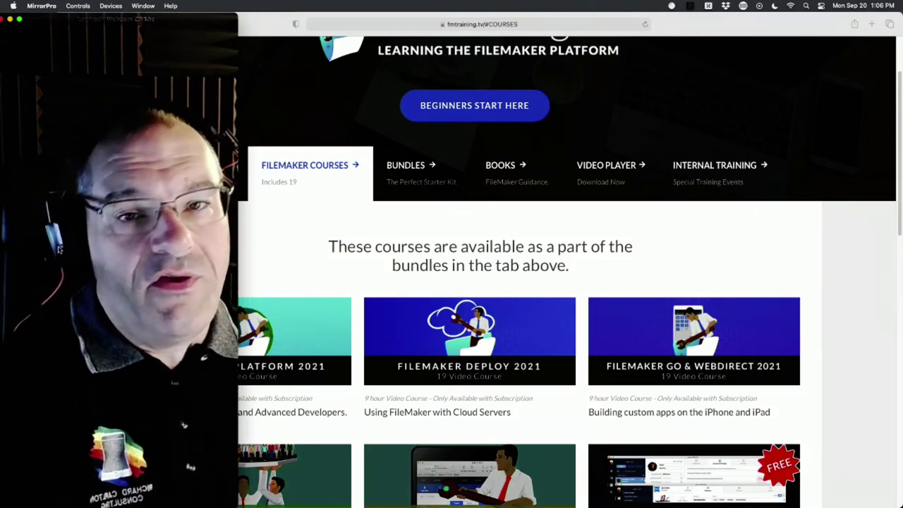
left_click(409, 177)
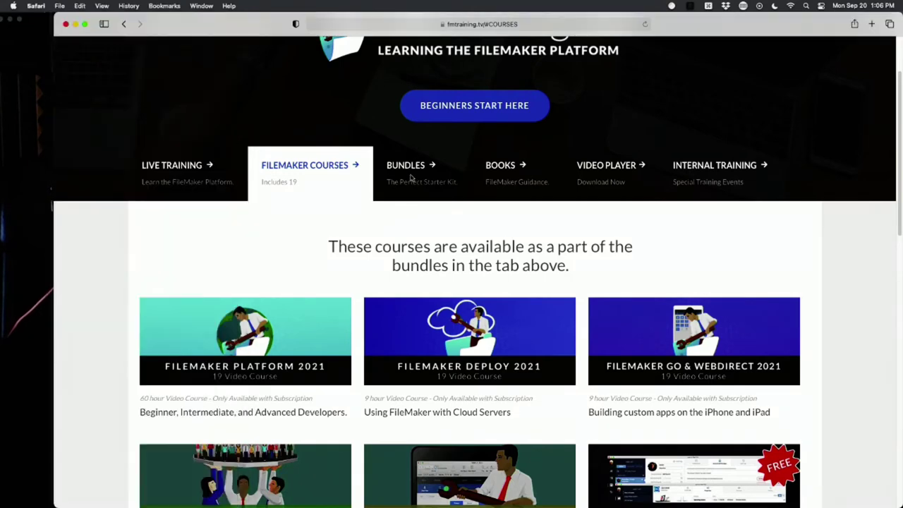
left_click(410, 178)
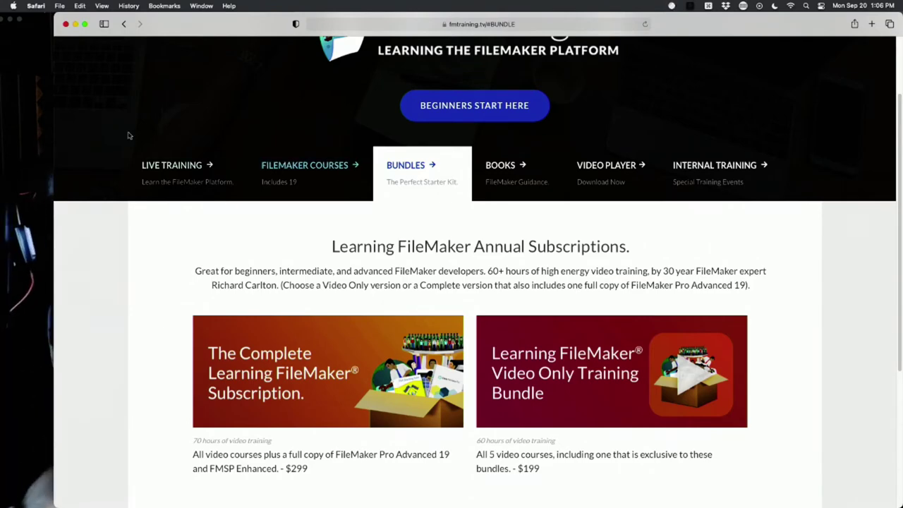
Step: Turn on window floating for the MirrorPro webcam window
left_click(42, 106)
left_click(78, 6)
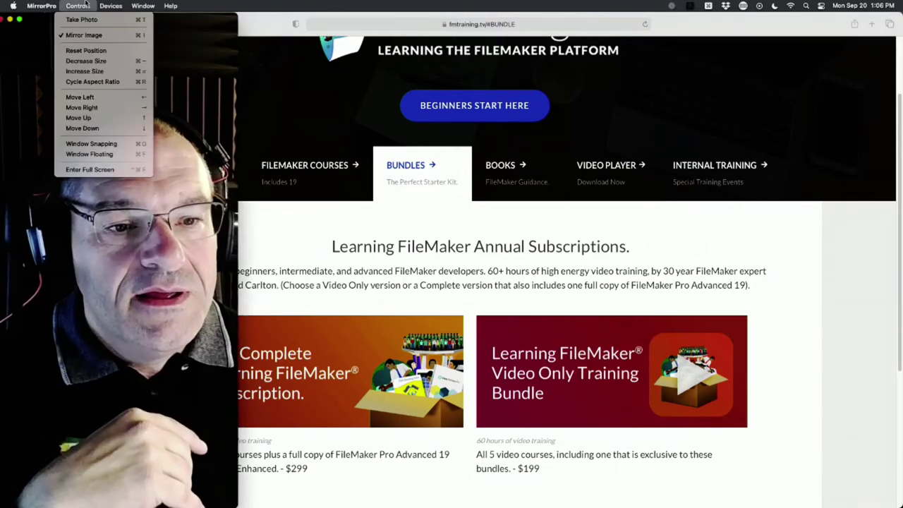
left_click(92, 154)
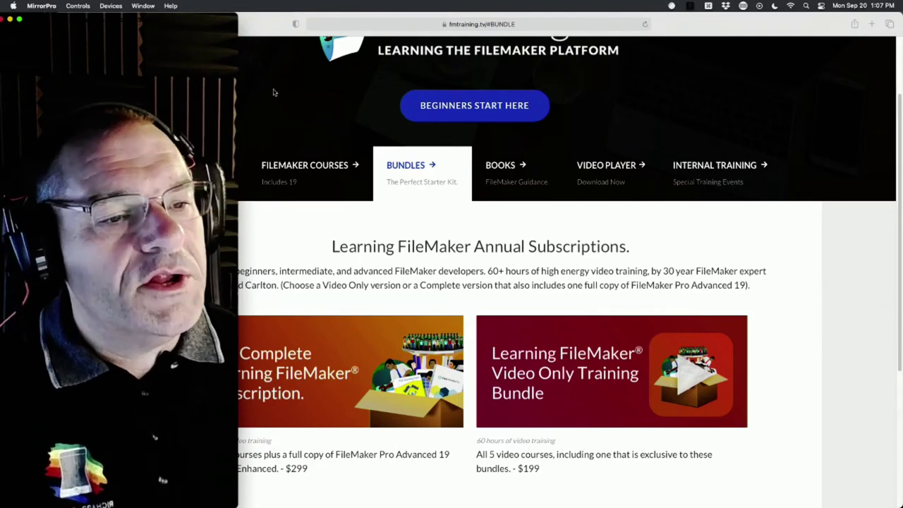
Step: Close the training web page and place the Slack call window beside the webcam view
left_click(295, 96)
key("super+w")
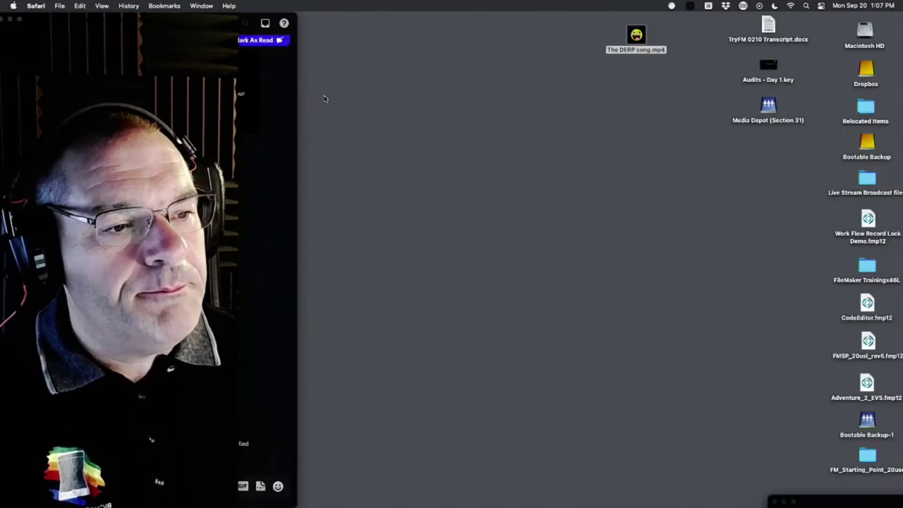
key("super+Tab")
left_click_drag(672, 322, 356, 3)
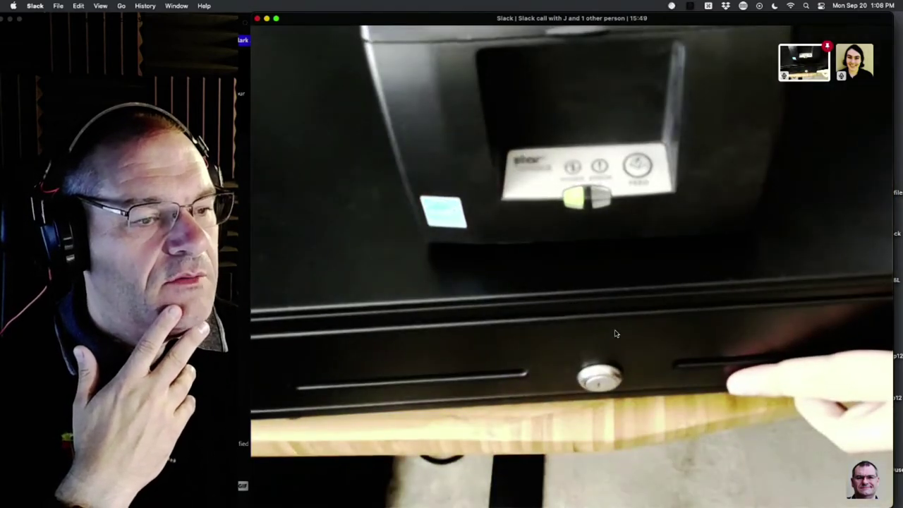
Step: Expand the Slack call to full screen and go to the previous record in the shared FM WebPRNT file
mouse_move(682, 331)
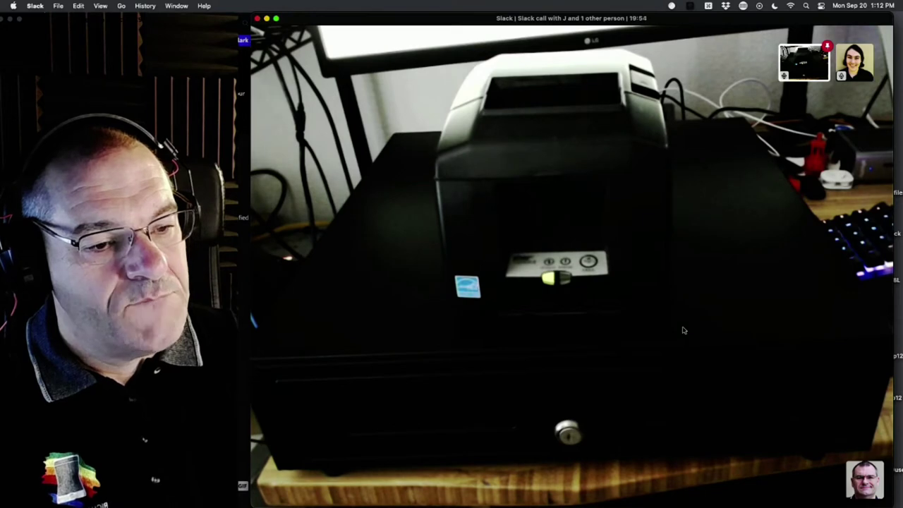
mouse_move(317, 64)
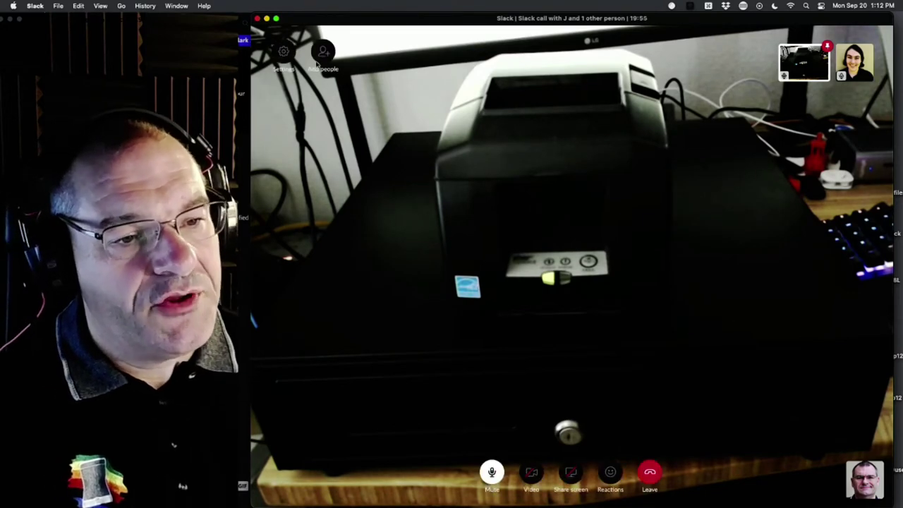
left_click(276, 17)
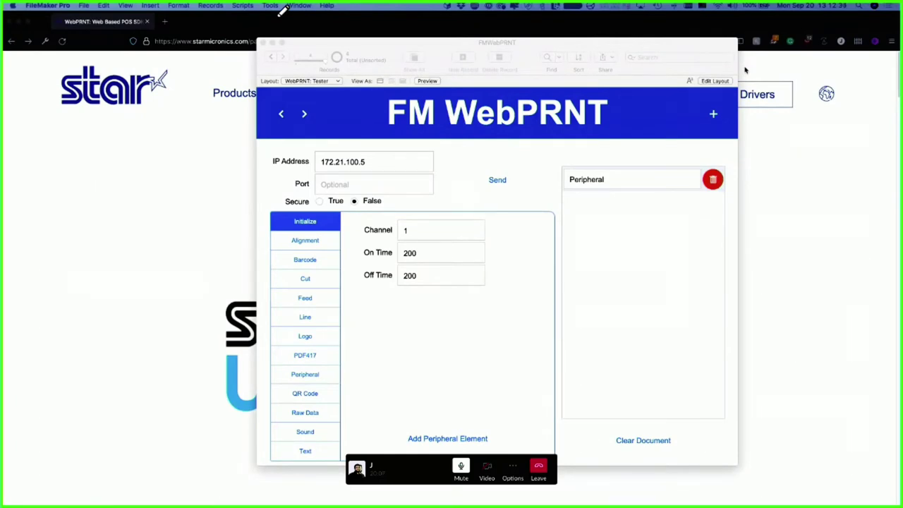
left_click(706, 47)
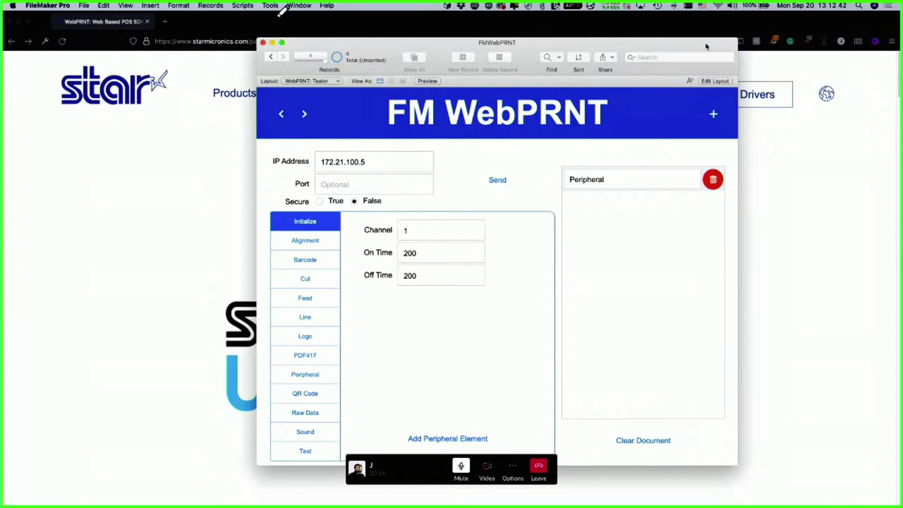
left_click(274, 58)
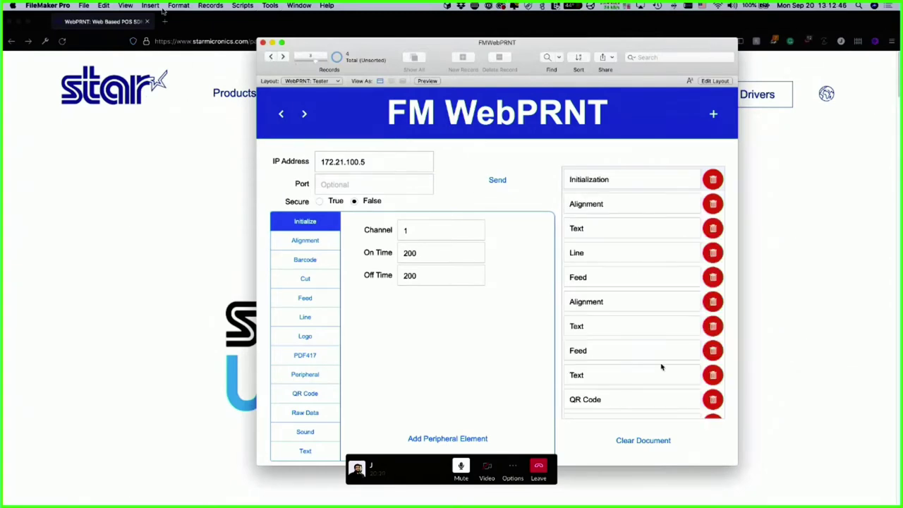
Step: Take the Slack call out of full screen and return it to full screen
mouse_move(26, 19)
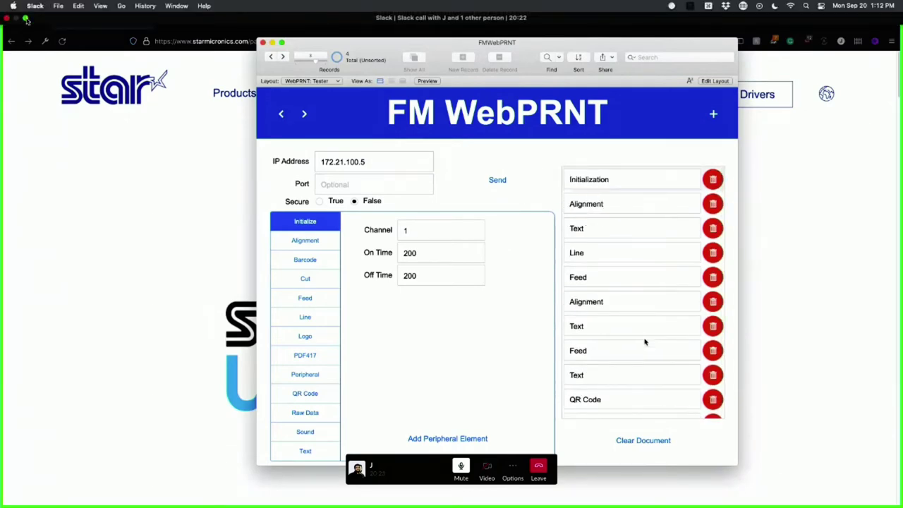
left_click(26, 19)
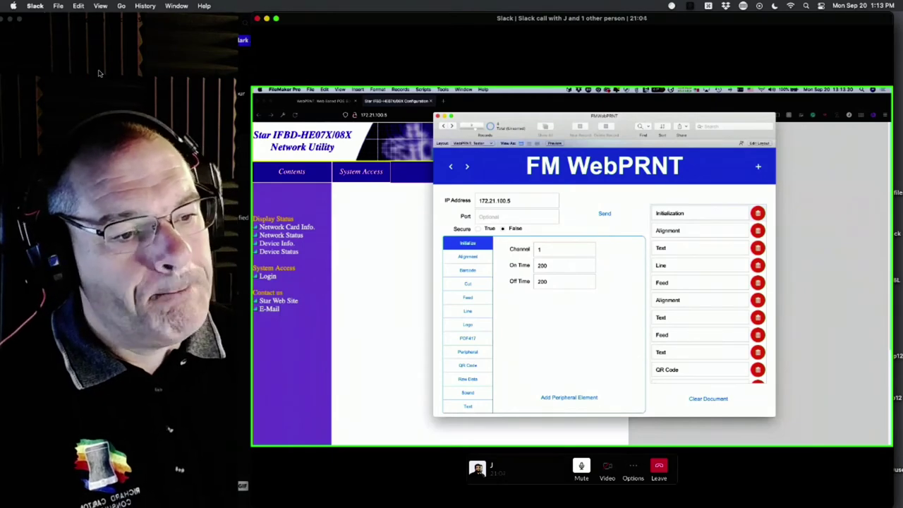
left_click(276, 18)
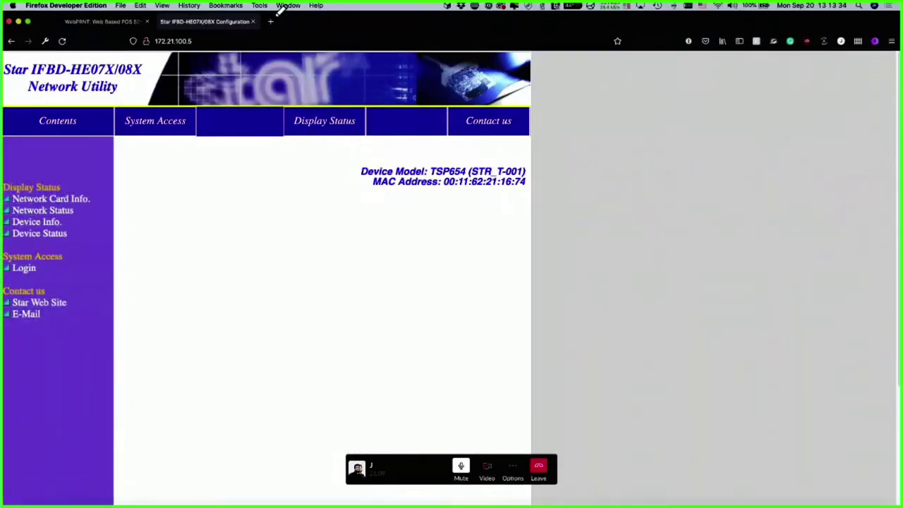
Step: Examine the Star printer's network utility page in the browser and point out its address, 172.21.100.5
mouse_move(512, 503)
left_click(436, 495)
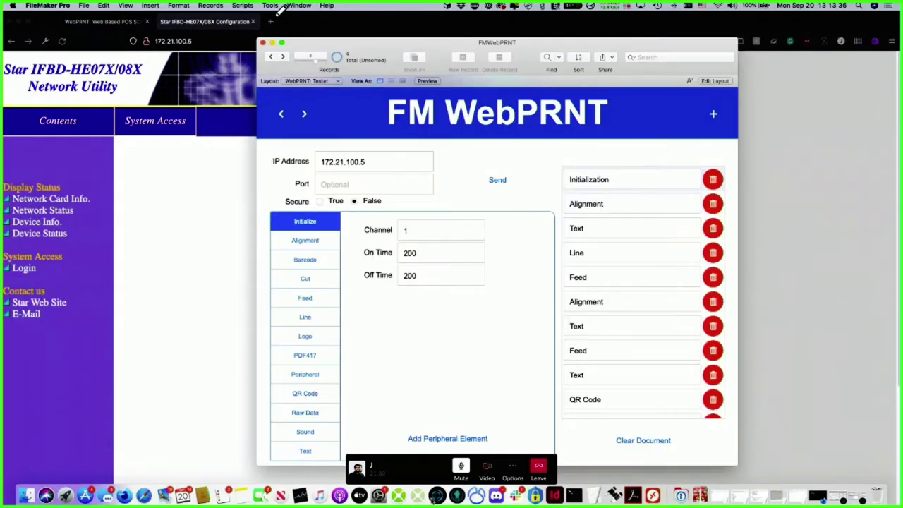
left_click(140, 246)
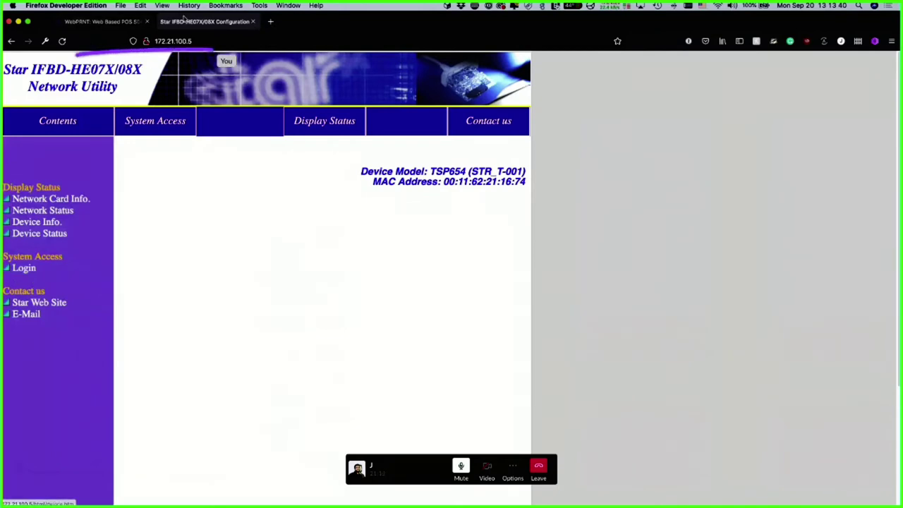
left_click(244, 43)
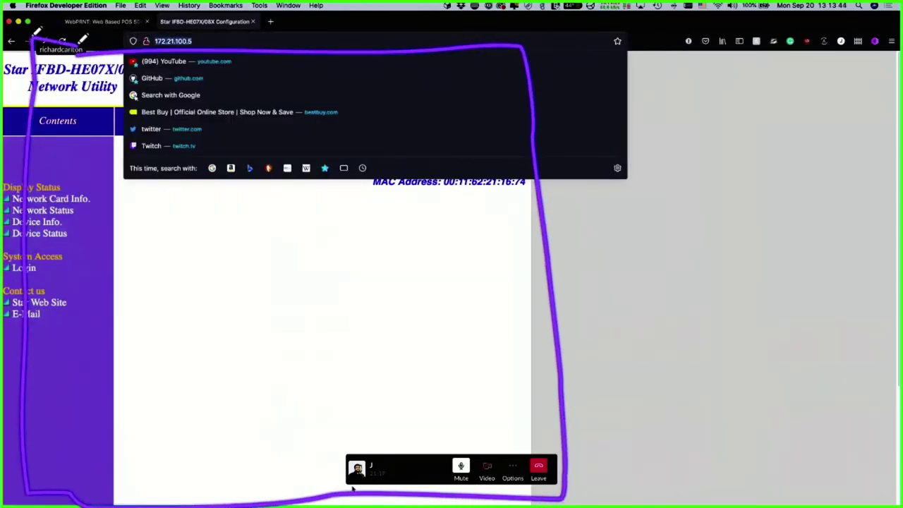
left_click(383, 313)
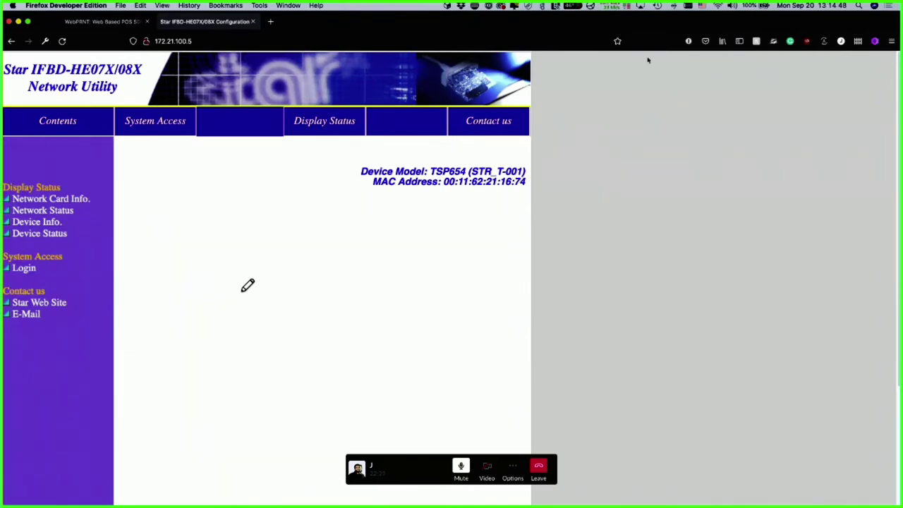
Step: Switch to the FM WebPRNT file in FileMaker Pro and move the call control bar below its window
mouse_move(319, 495)
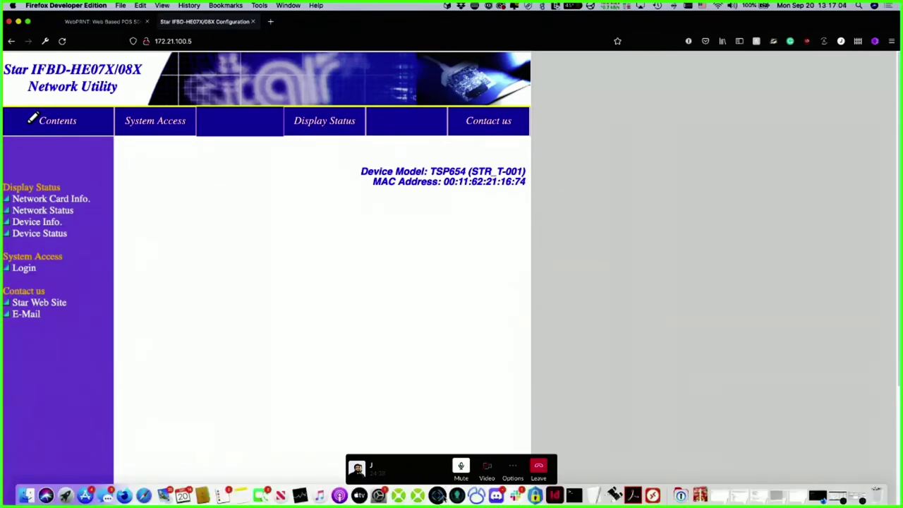
left_click(447, 498)
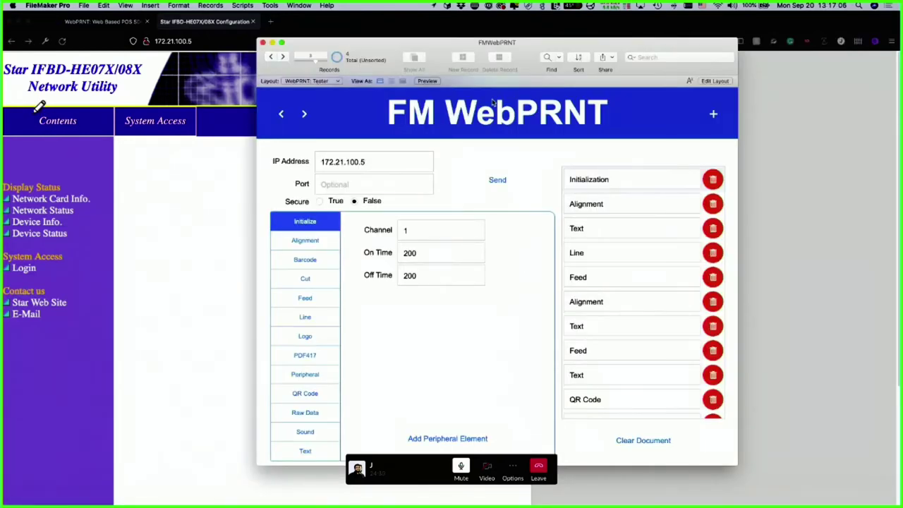
left_click_drag(397, 469, 436, 490)
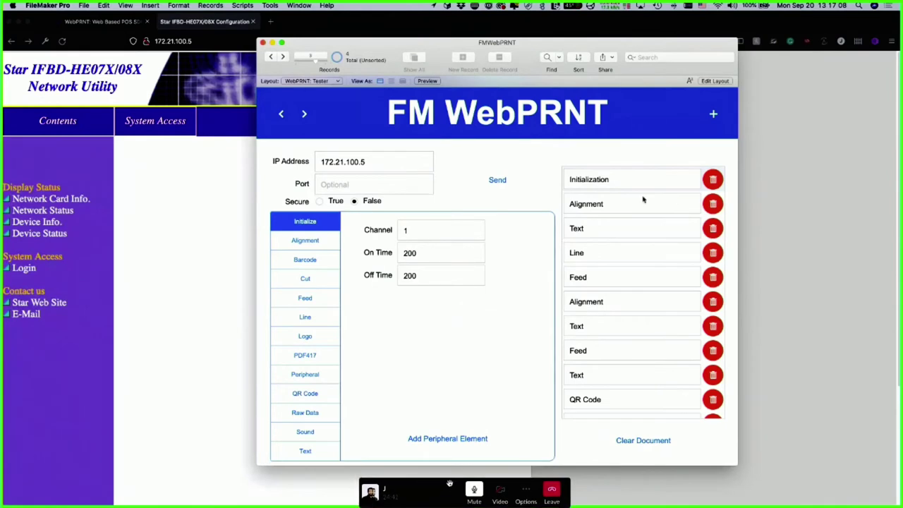
Step: Go back one record in FM WebPRNT to the receipt document that includes a barcode element
mouse_move(592, 227)
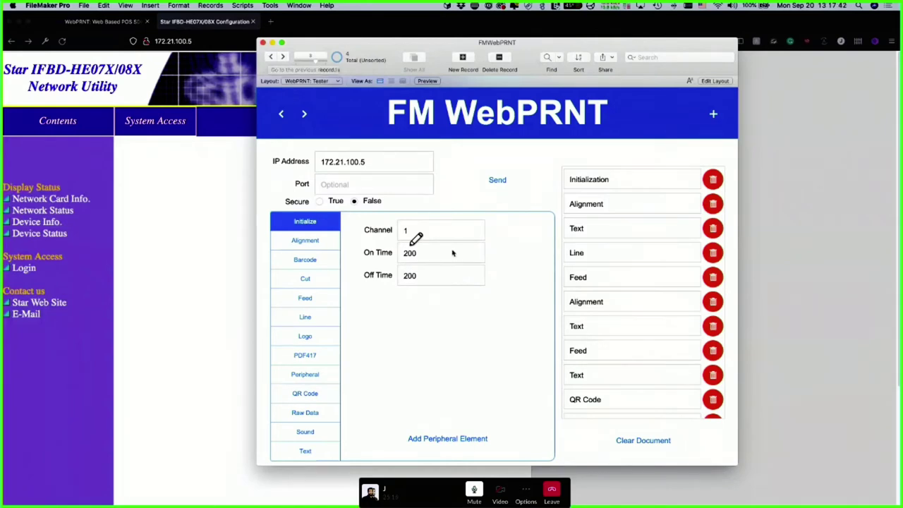
left_click(273, 57)
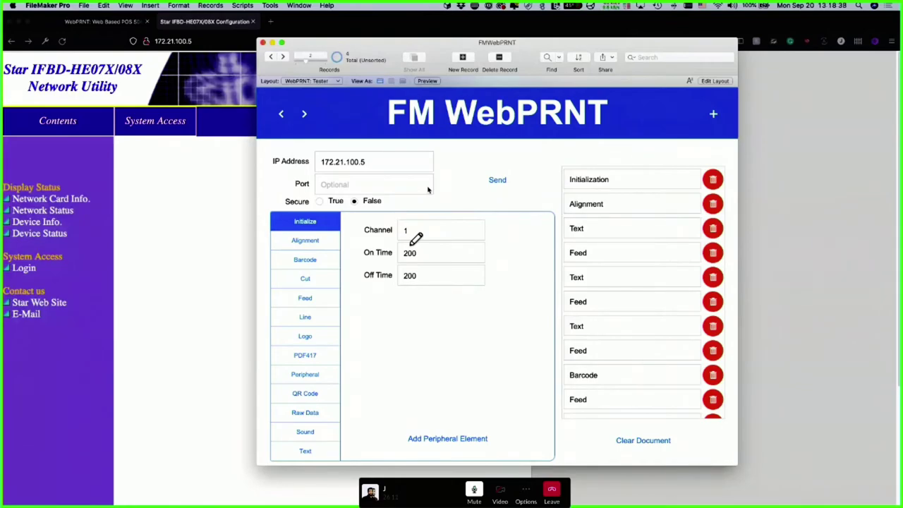
key("ctrl+Left")
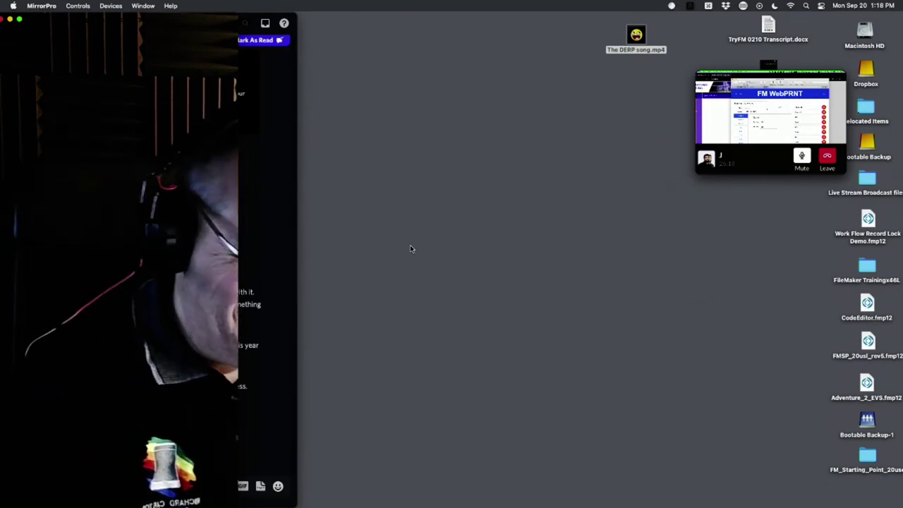
key("ctrl+Right")
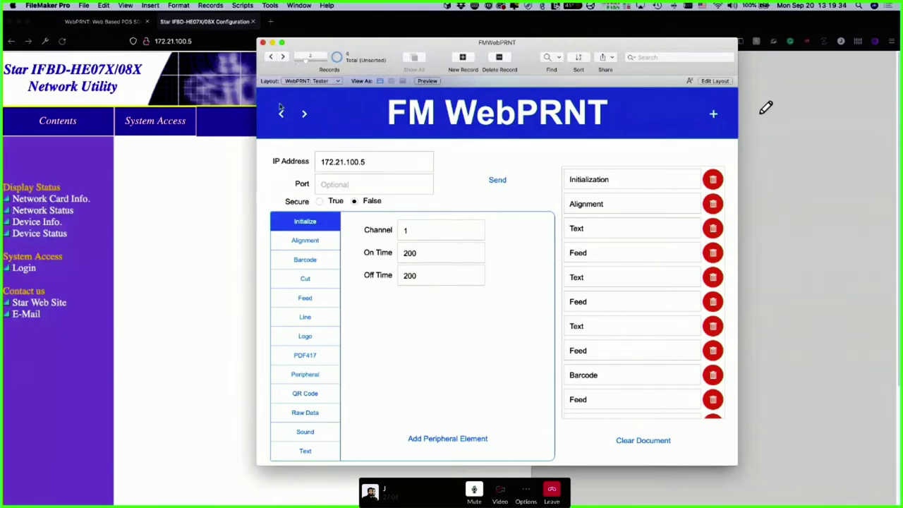
Step: View the Alignment, Barcode and Cut element settings in FM WebPRNT, returning to the Barcode settings
left_click(306, 242)
left_click(307, 260)
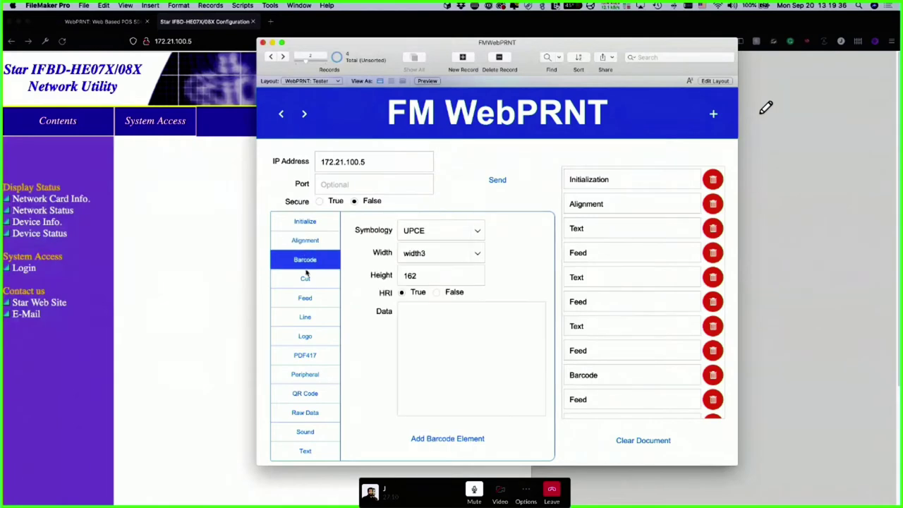
left_click(306, 281)
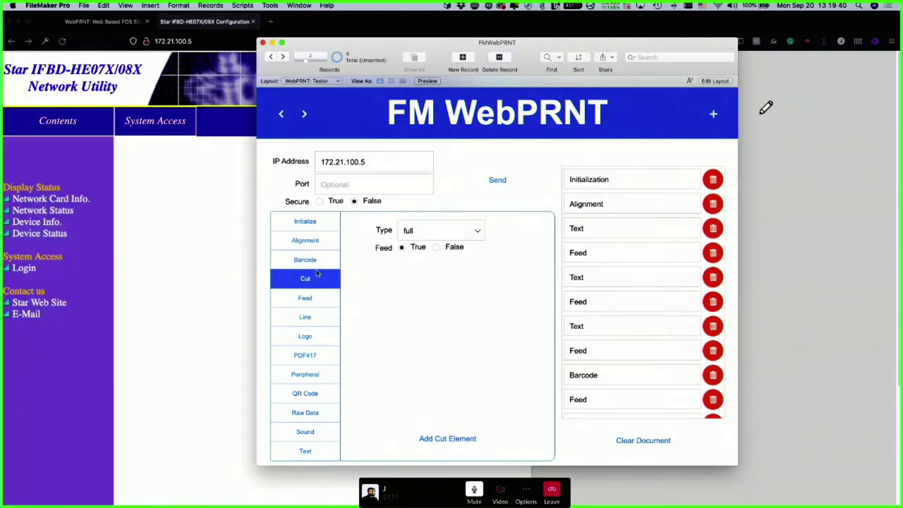
left_click(310, 265)
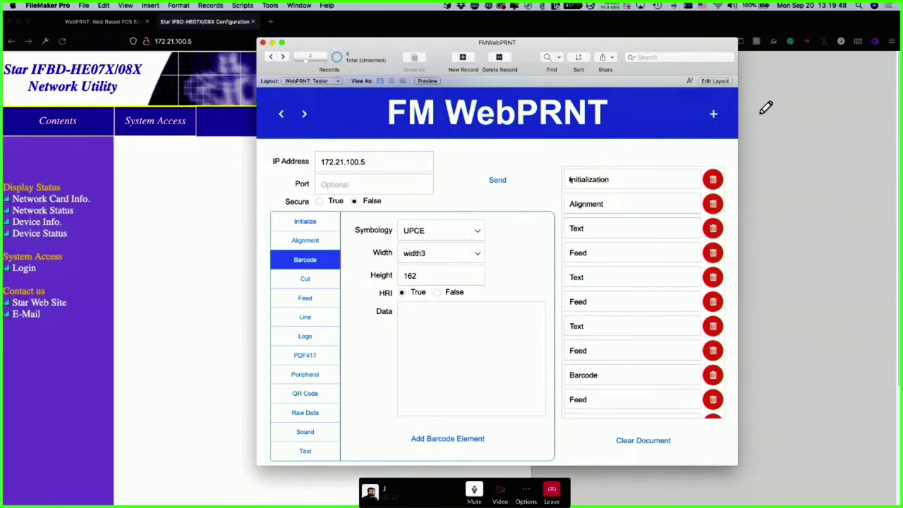
Step: Look through the receipt document's element list and view the generated markup of its Alignment element and second Text element
scroll(626, 340, "down", 15)
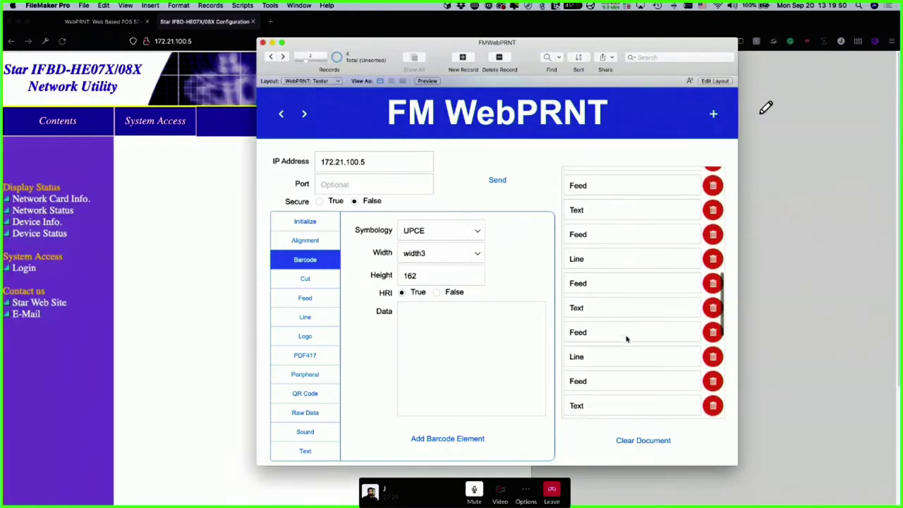
scroll(627, 340, "down", 3)
scroll(629, 341, "up", 10)
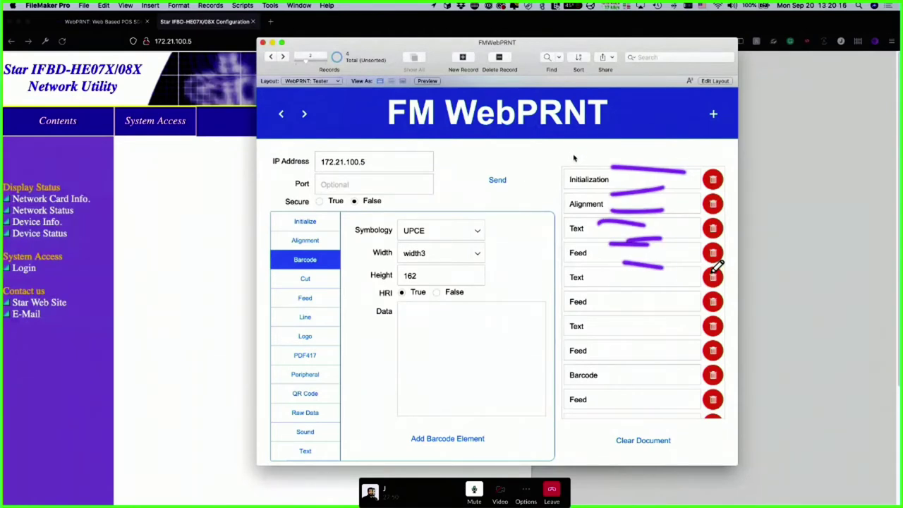
left_click(604, 204)
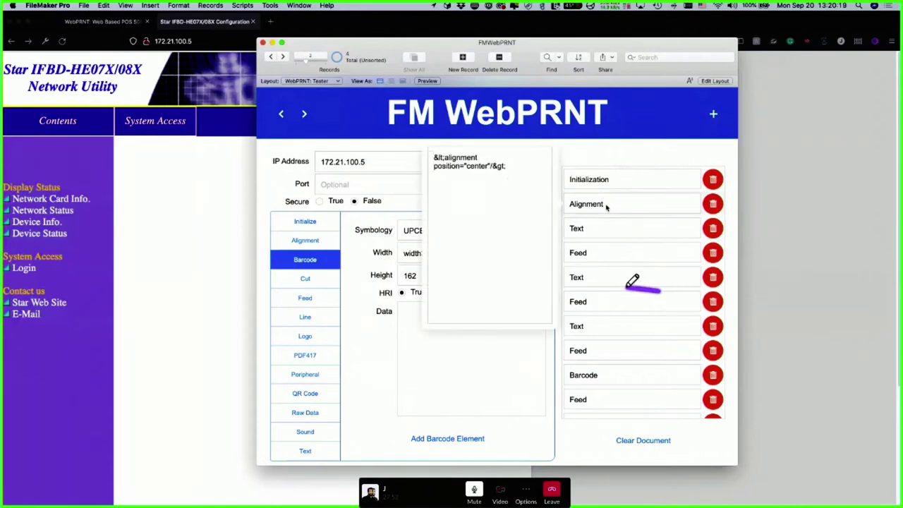
left_click(599, 282)
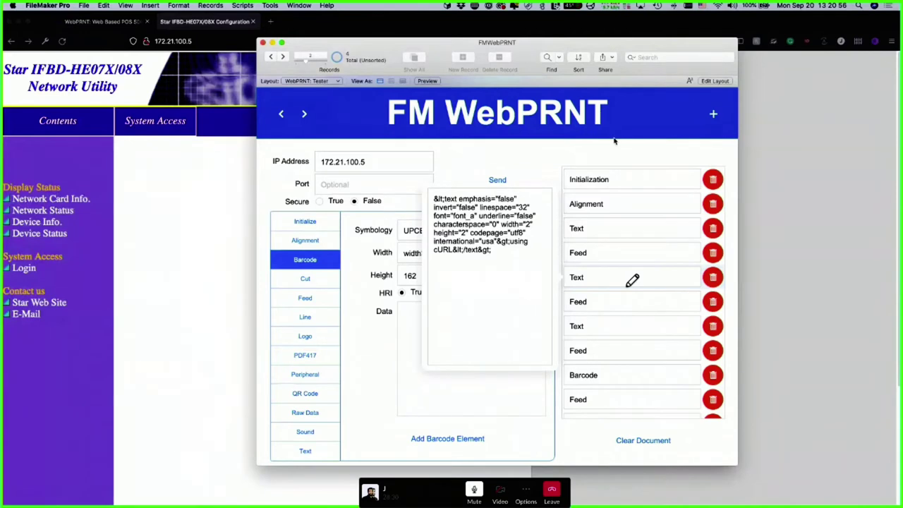
left_click(611, 159)
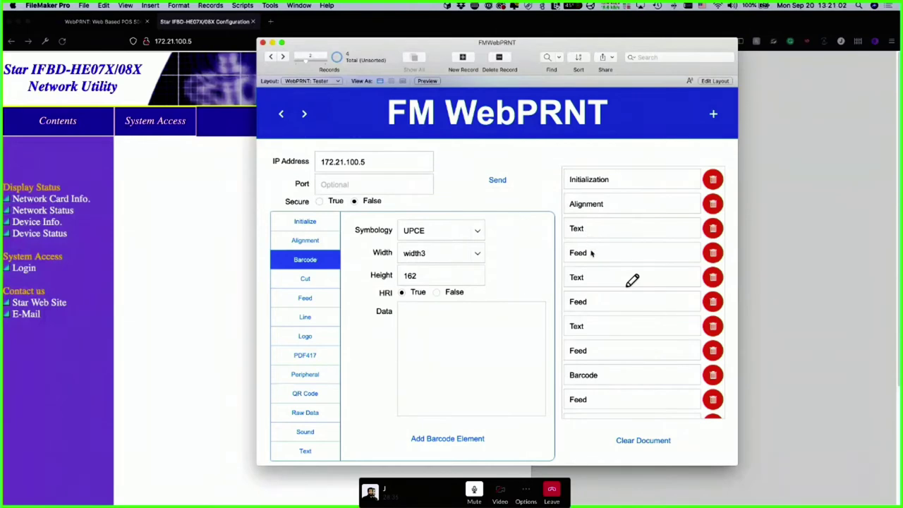
Step: Review the remaining receipt elements, from the Barcode and QR Code entries down to the final Cut
scroll(595, 255, "down", 1)
scroll(600, 274, "down", 4)
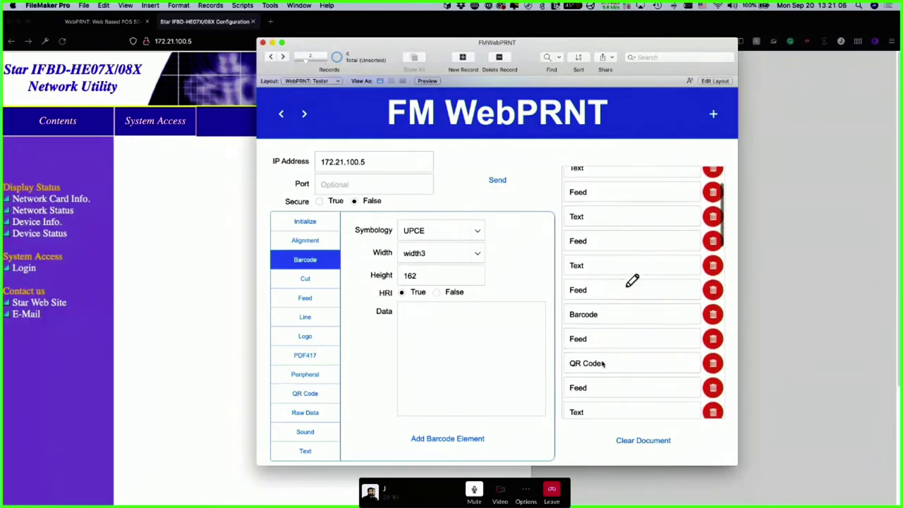
scroll(635, 367, "down", 20)
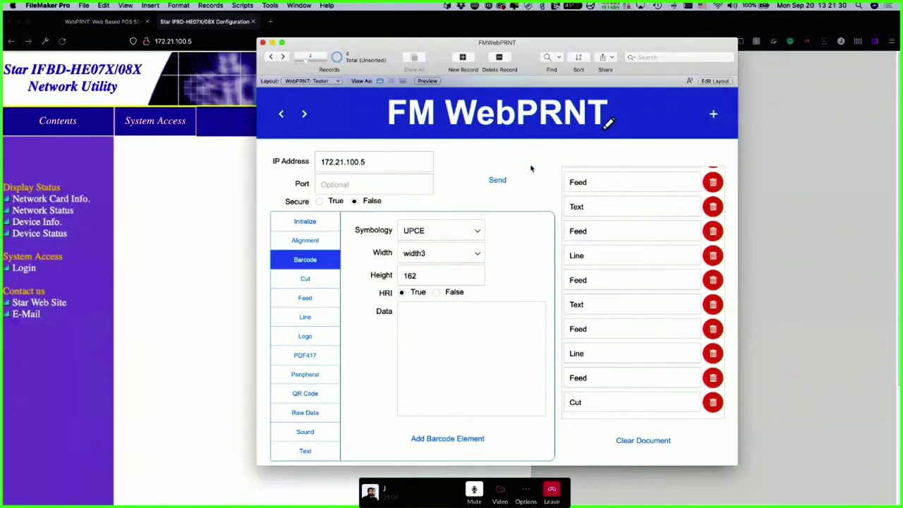
Step: Mark up the shared screen by outlining the Line element type and drawing an arrow toward the HRI options
left_click_drag(318, 300, 276, 305)
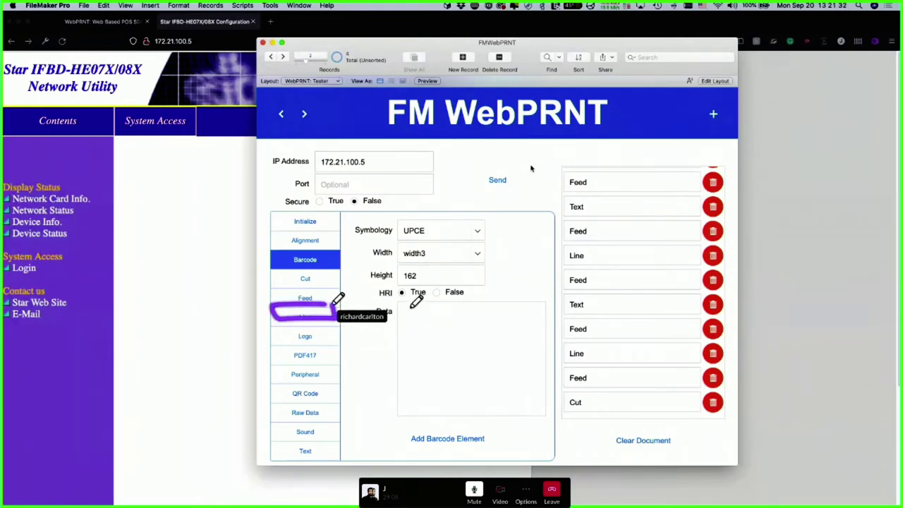
mouse_move(374, 356)
left_mouse_down()
mouse_move(411, 295)
mouse_move(424, 310)
left_mouse_up()
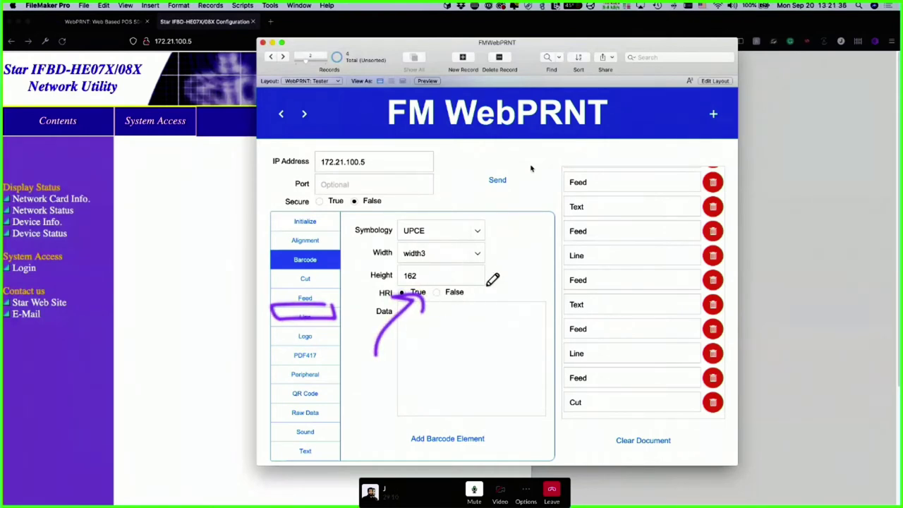
mouse_move(476, 291)
left_mouse_down()
mouse_move(590, 282)
mouse_move(562, 300)
left_mouse_up()
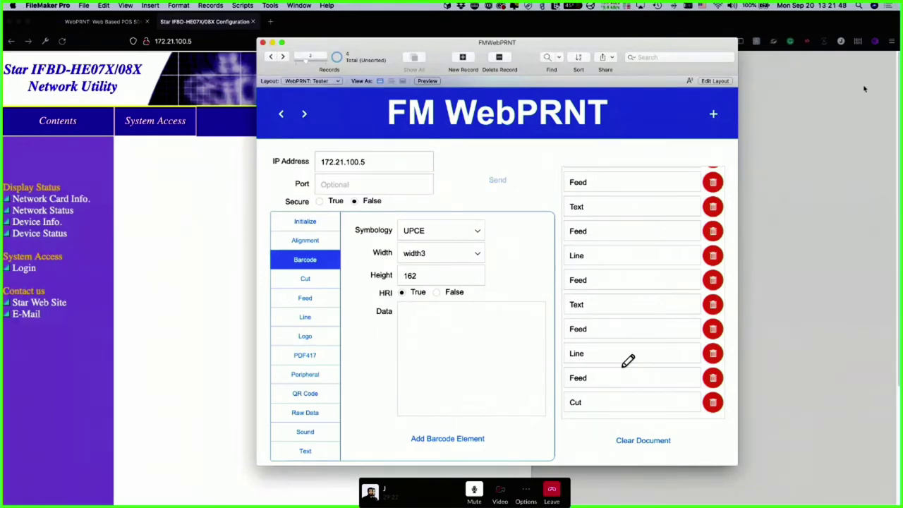
Step: Send the receipt document to the Star printer at 172.21.100.5
left_click(497, 179)
left_click(500, 180)
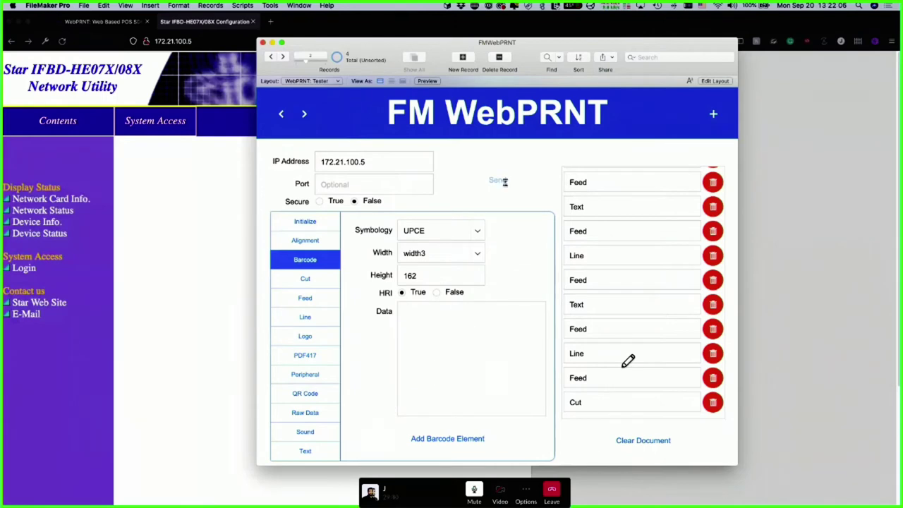